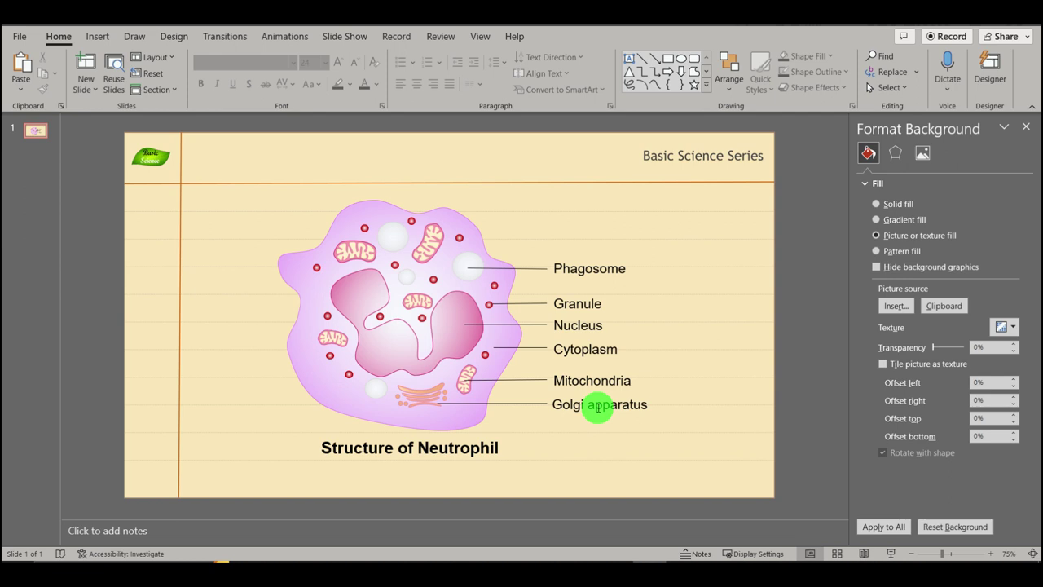
Duplicate the cell outline over the neutrophil and give the copy a dark fill at 75% transparency.
{"action": "left_click", "coordinate": [369, 210]}
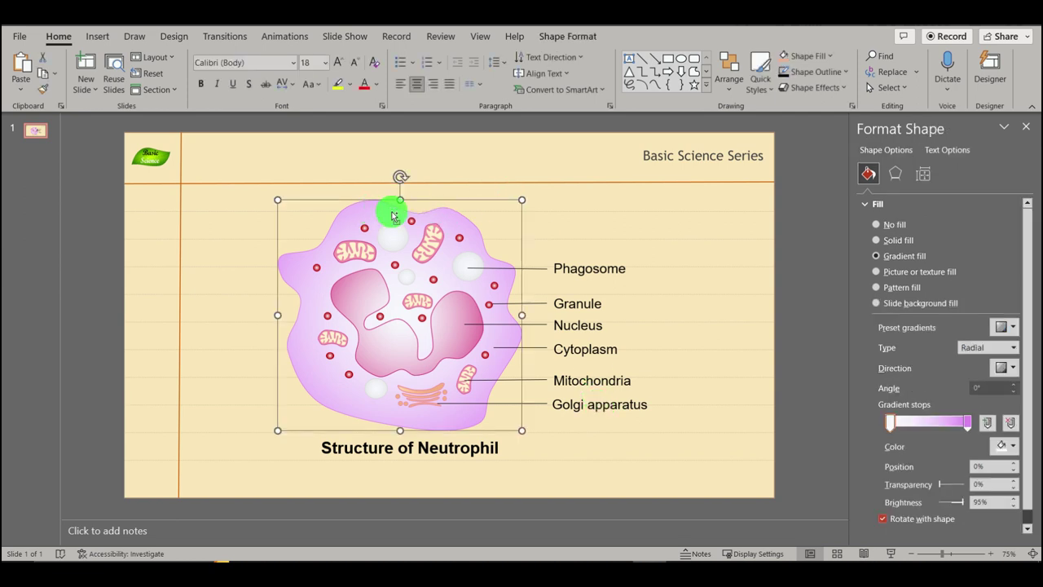
{"action": "left_click_drag", "start_coordinate": [400, 204], "coordinate": [427, 228]}
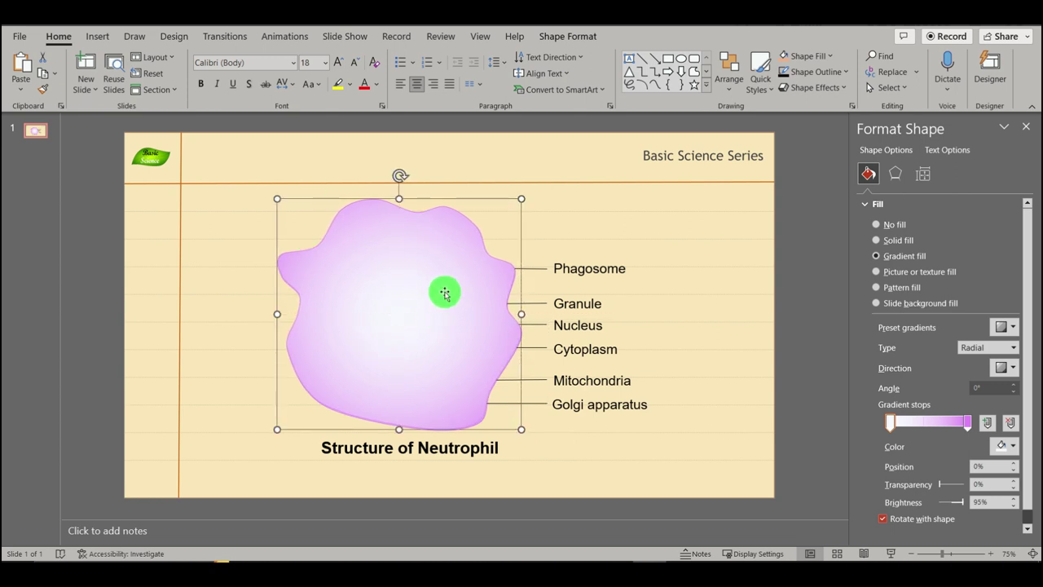
{"action": "left_click", "coordinate": [814, 55]}
{"action": "mouse_move", "coordinate": [818, 324]}
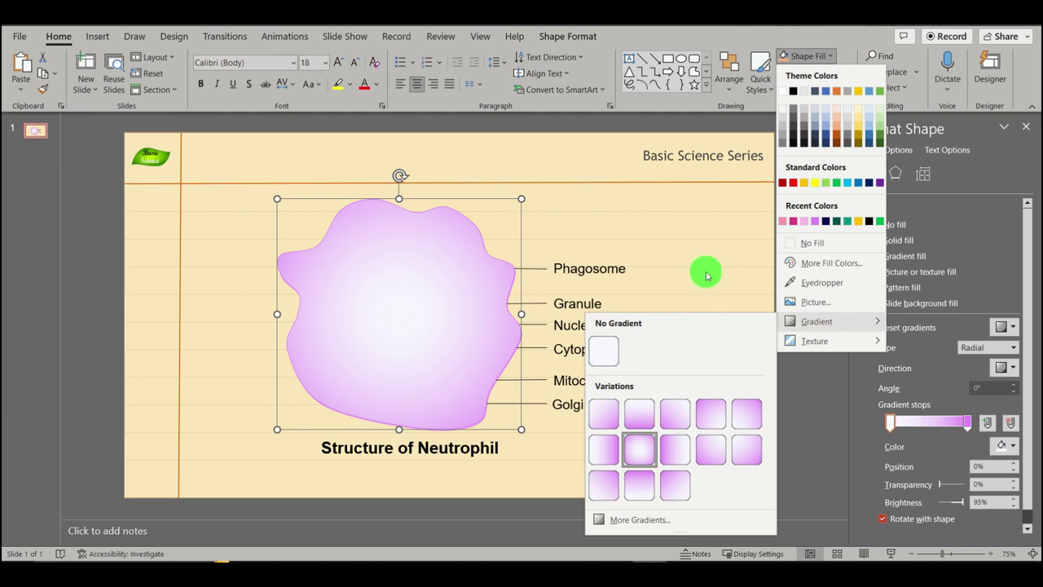
{"action": "left_click", "coordinate": [831, 262]}
{"action": "left_click_drag", "start_coordinate": [445, 387], "coordinate": [481, 395]}
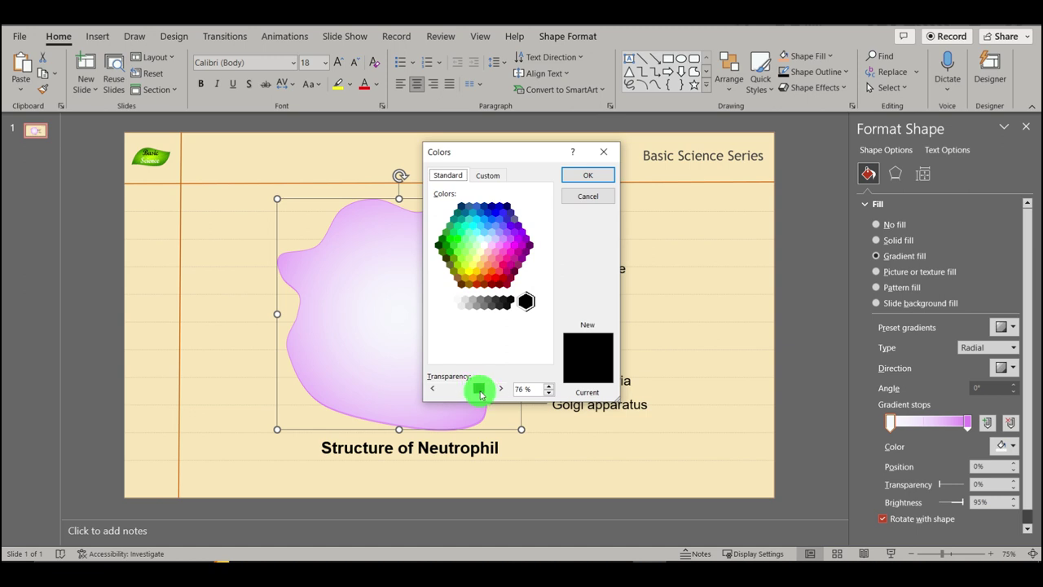
{"action": "left_click", "coordinate": [585, 176]}
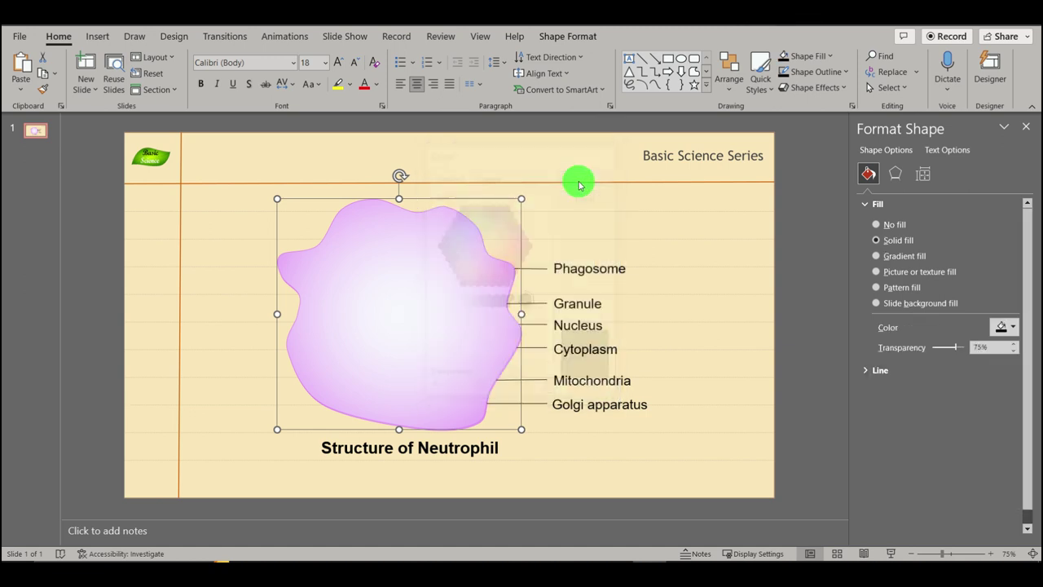
{"action": "left_click", "coordinate": [686, 273]}
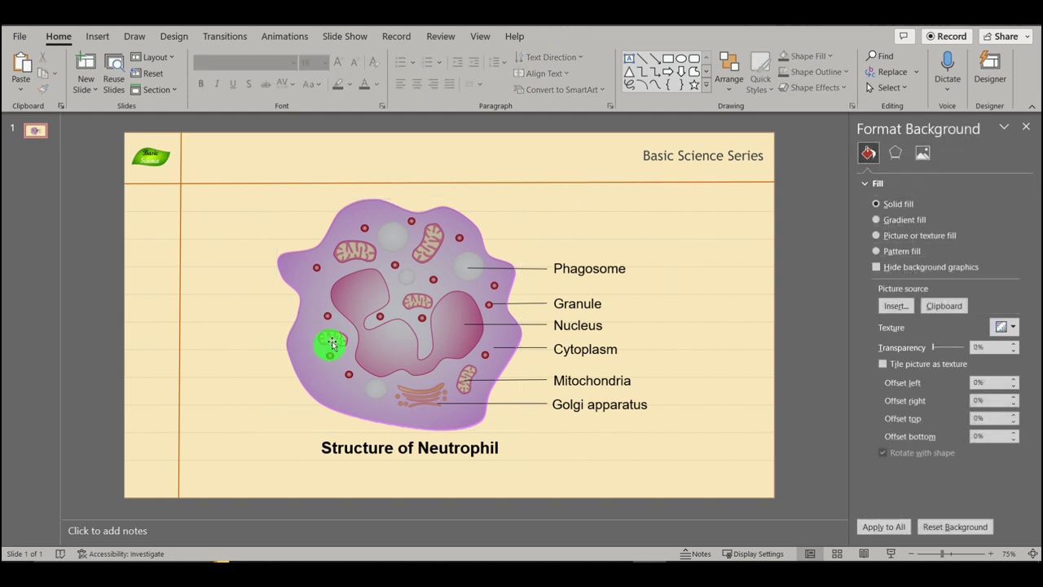
{"action": "left_click", "coordinate": [301, 320]}
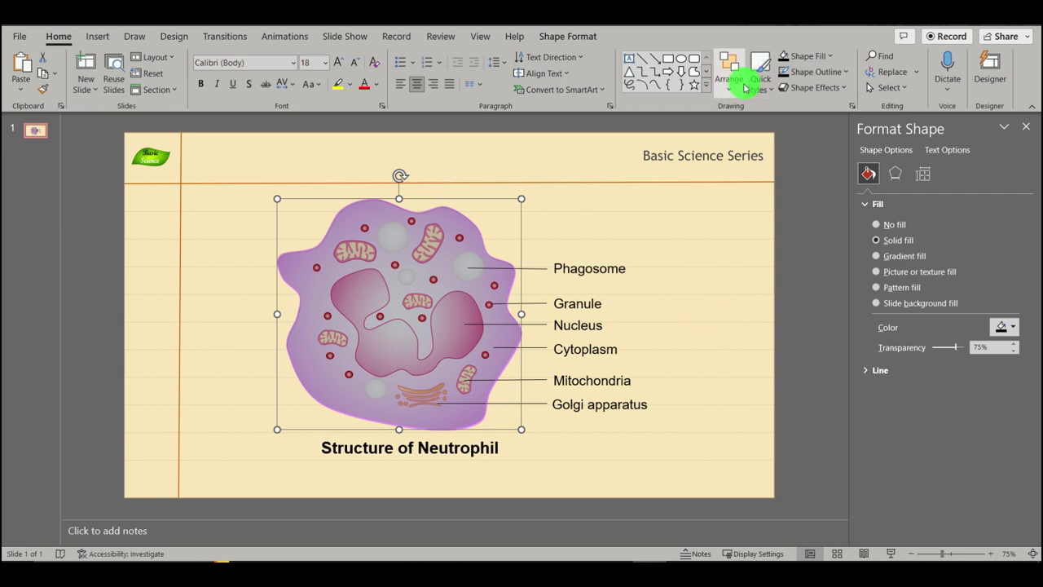
{"action": "left_click", "coordinate": [827, 57]}
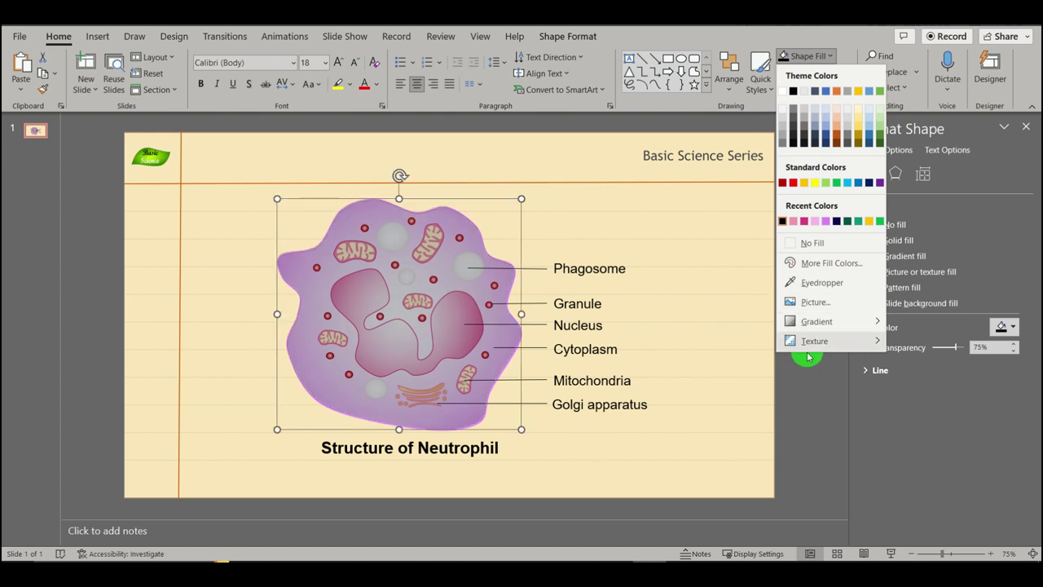
{"action": "left_click", "coordinate": [693, 256]}
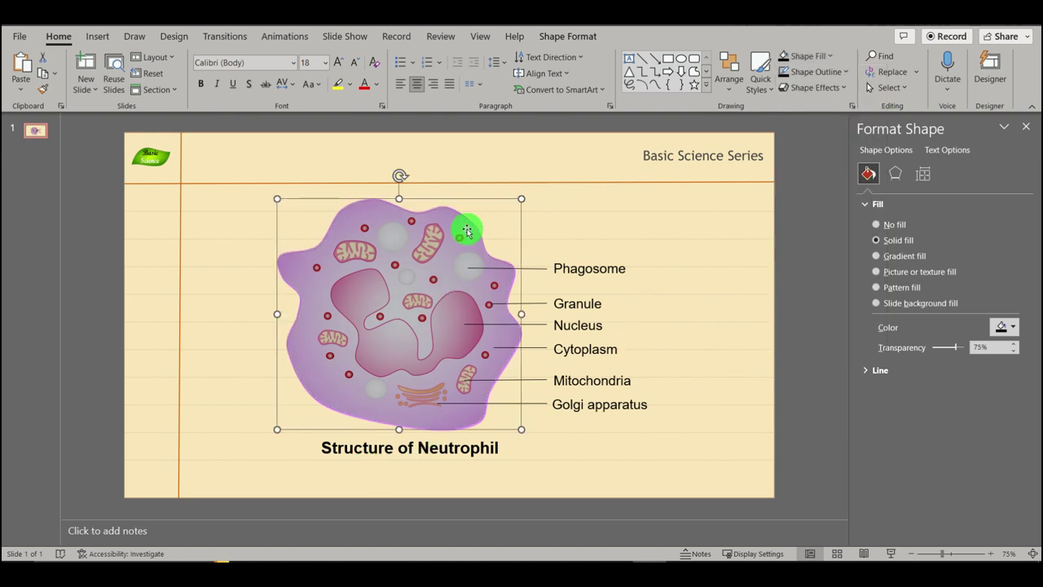
{"action": "left_click", "coordinate": [788, 88]}
{"action": "mouse_move", "coordinate": [823, 114]}
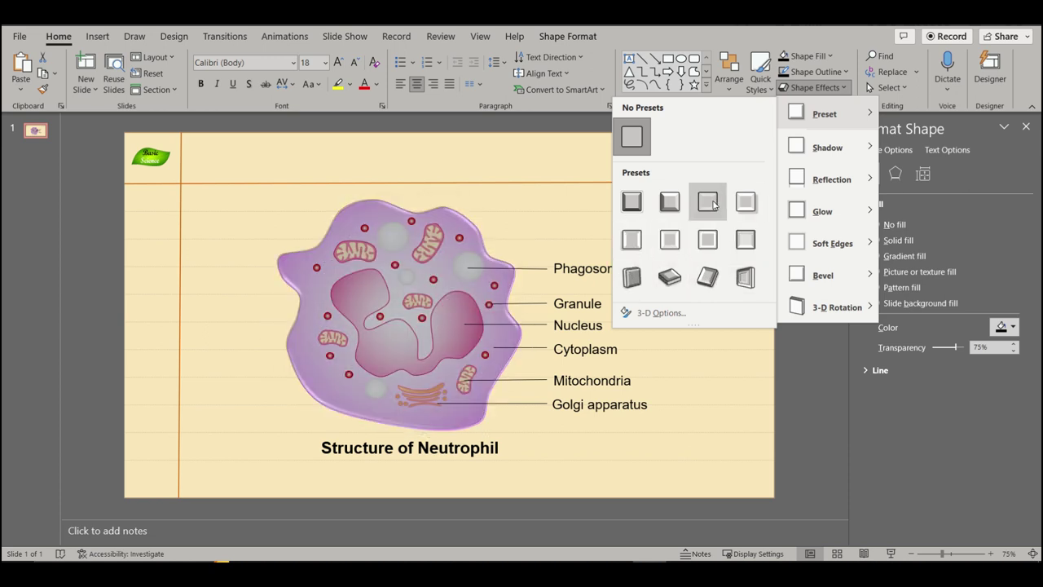
{"action": "left_click", "coordinate": [628, 213]}
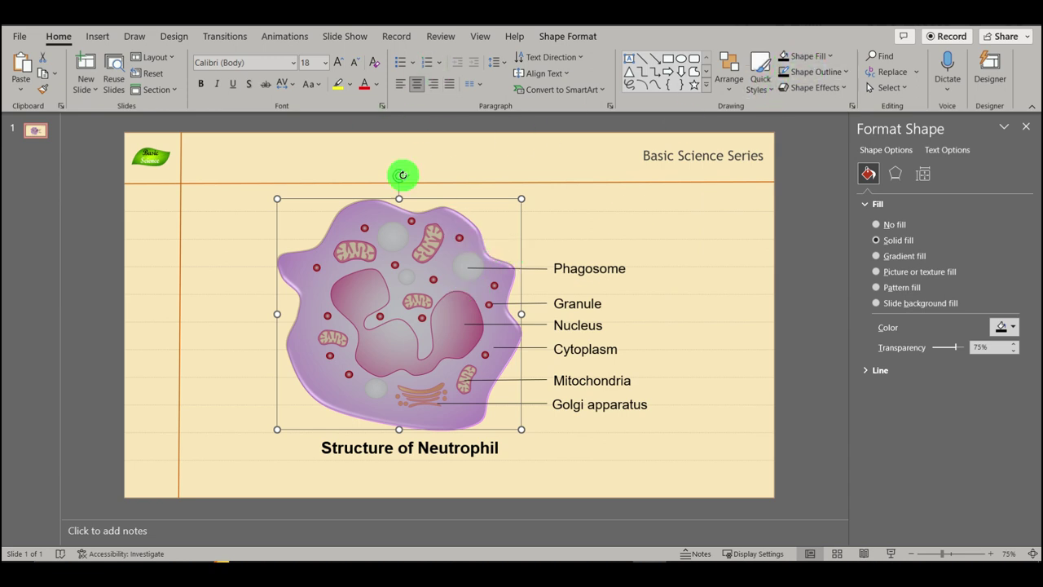
Move the translucent overlay aside, fill it lavender, and place it back over the cell.
{"action": "left_click_drag", "start_coordinate": [449, 221], "coordinate": [343, 229]}
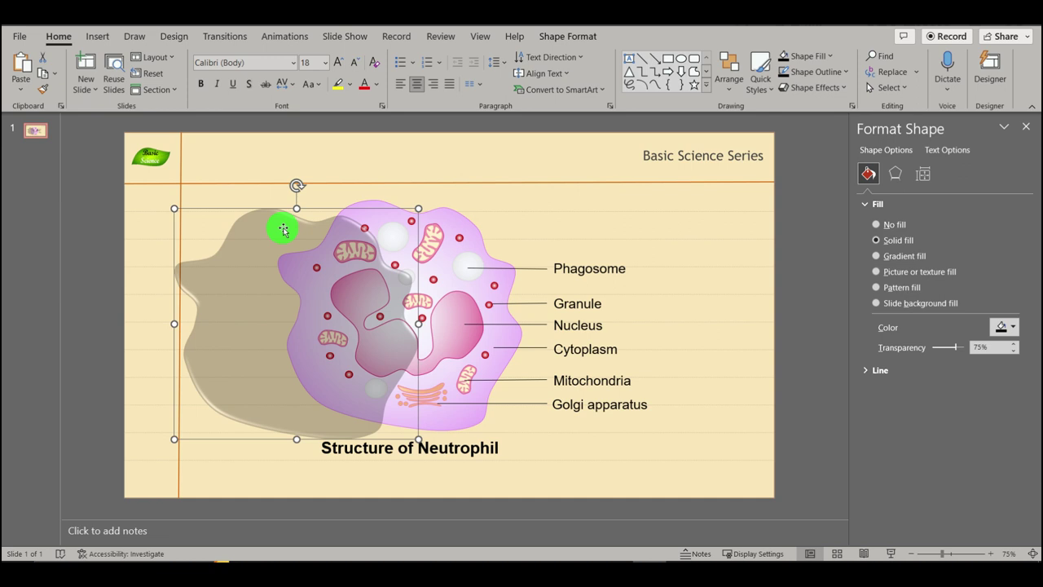
{"action": "left_click", "coordinate": [816, 61]}
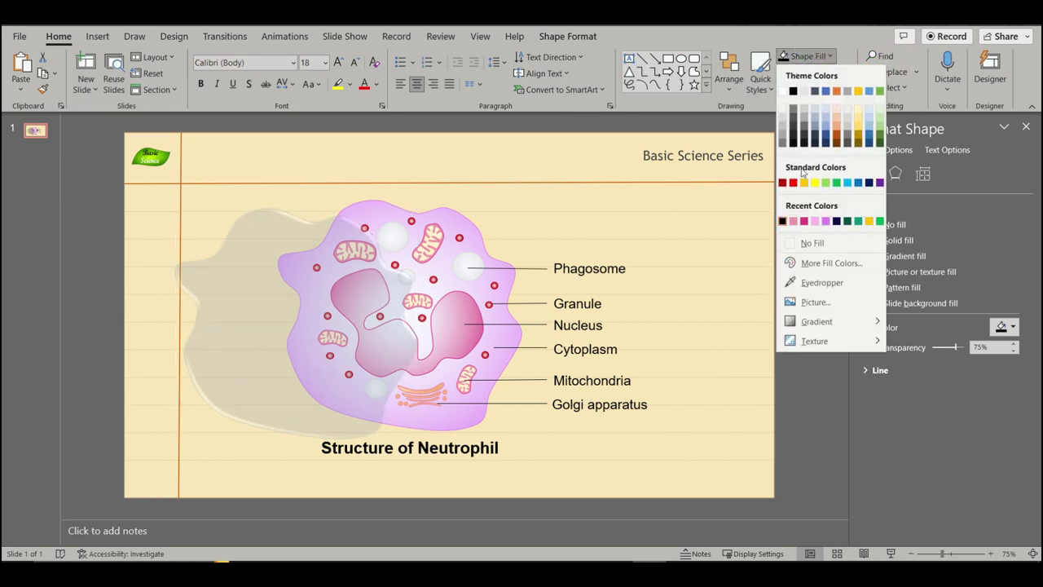
{"action": "left_click", "coordinate": [815, 221]}
{"action": "left_click_drag", "start_coordinate": [204, 291], "coordinate": [316, 283]}
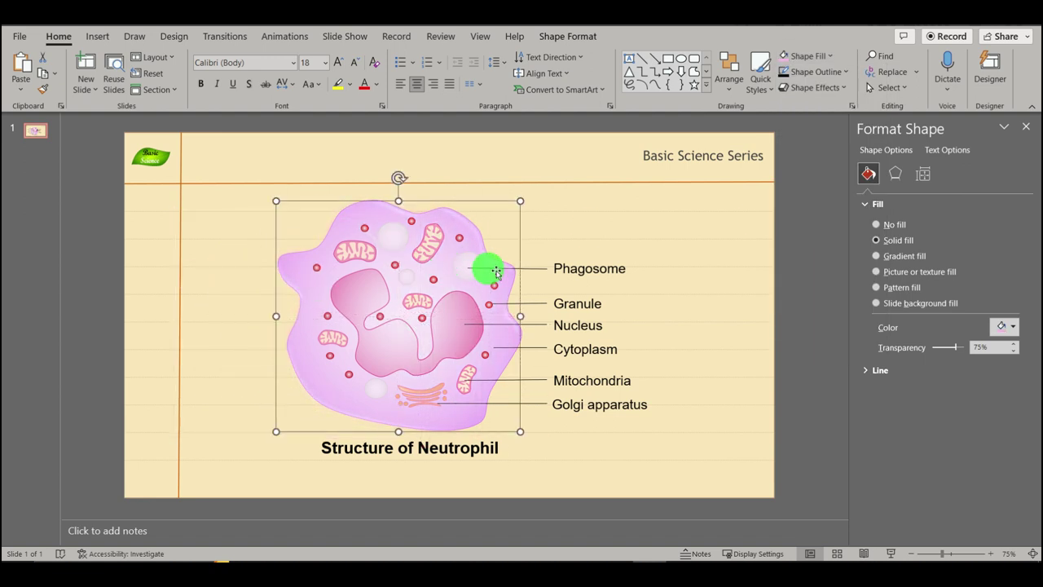
{"action": "left_click", "coordinate": [709, 282]}
Cut and re-paste the rotated gradient shape so it comes back to the front.
{"action": "scroll", "coordinate": [423, 341], "scroll_direction": "up", "scroll_amount": 5}
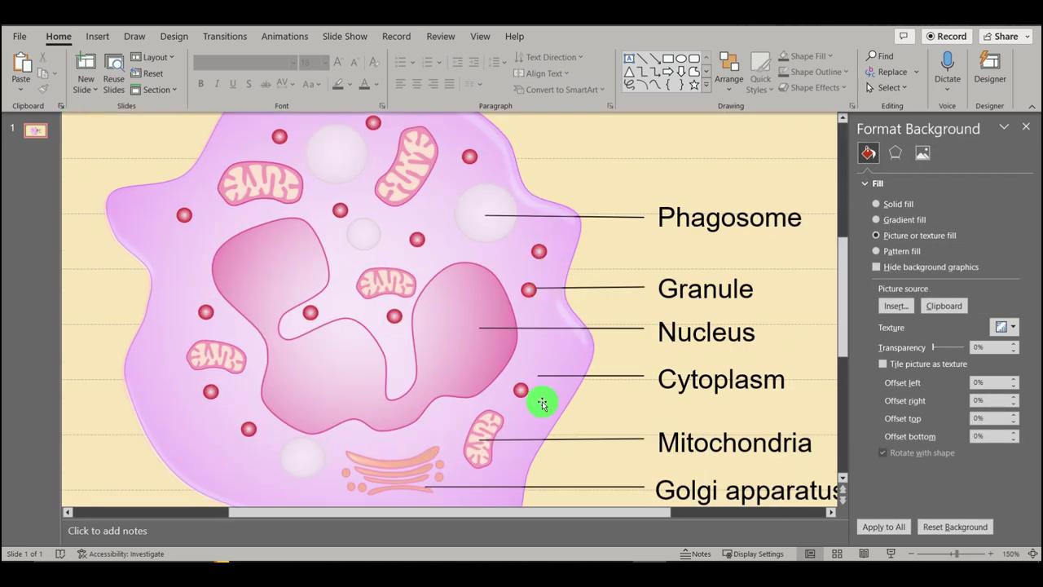
{"action": "scroll", "coordinate": [535, 400], "scroll_direction": "down", "scroll_amount": 5}
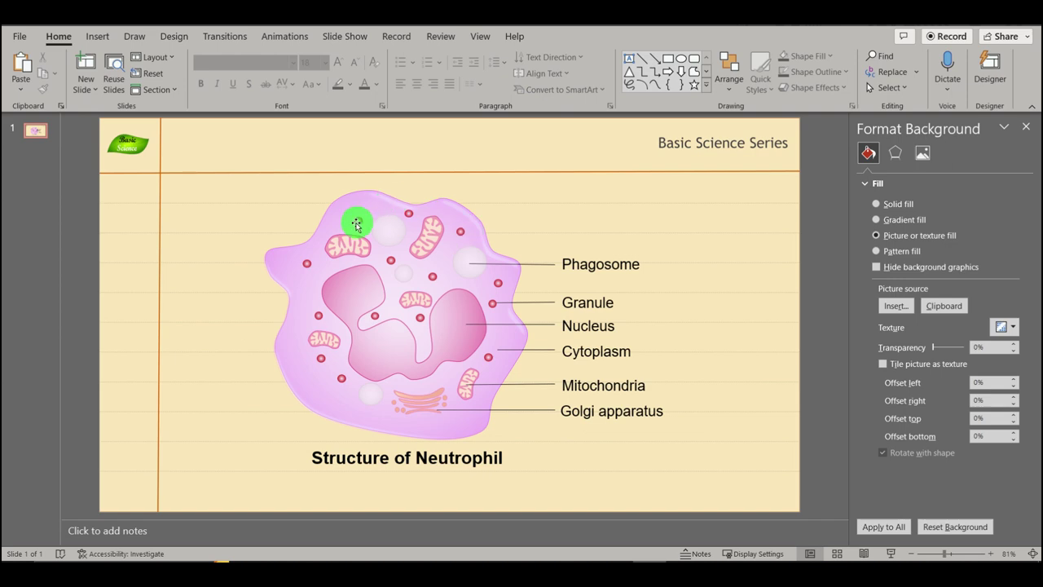
{"action": "scroll", "coordinate": [489, 304], "scroll_direction": "up", "scroll_amount": 5}
{"action": "scroll", "coordinate": [491, 306], "scroll_direction": "down", "scroll_amount": 5}
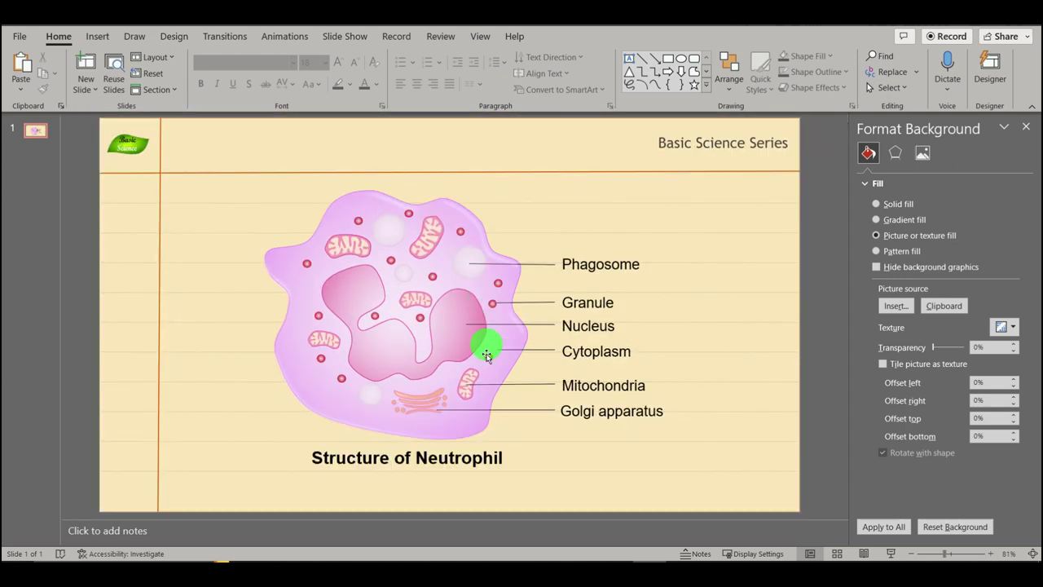
{"action": "left_click", "coordinate": [281, 259]}
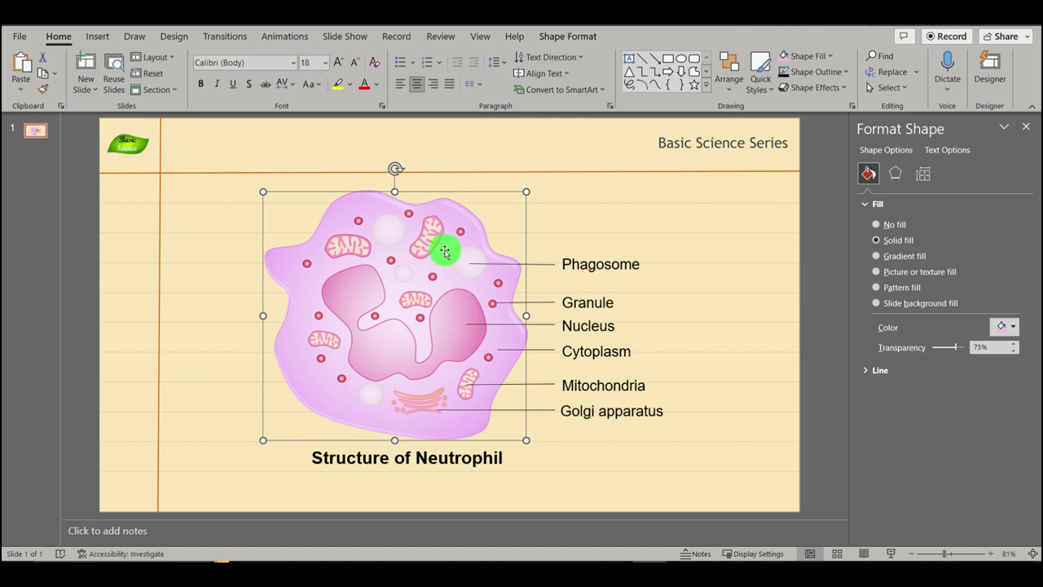
{"action": "key", "text": "Escape"}
{"action": "left_click", "coordinate": [305, 274]}
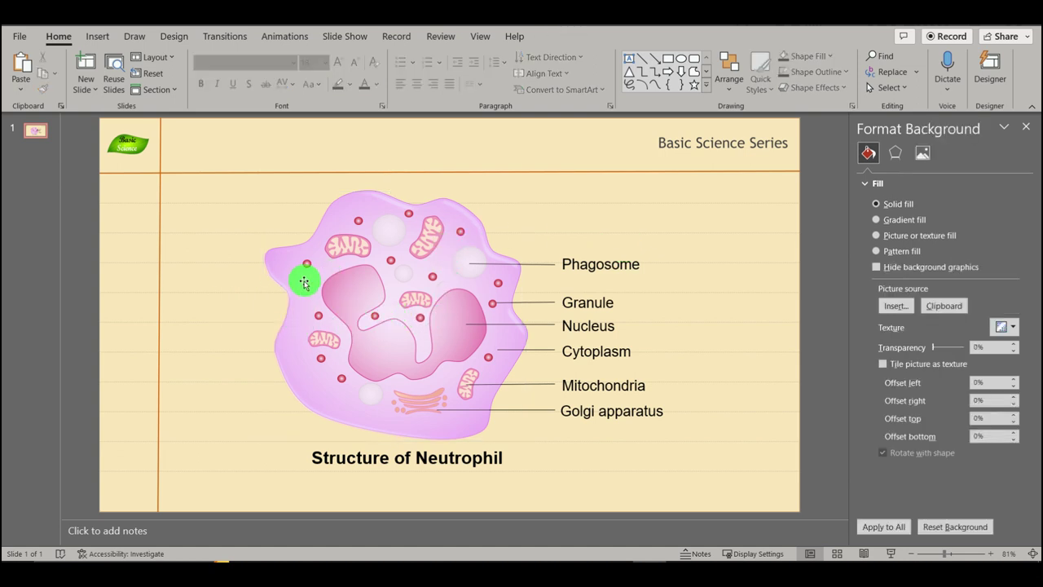
{"action": "left_click", "coordinate": [161, 258]}
{"action": "left_click", "coordinate": [448, 349]}
{"action": "key", "text": "ctrl+x"}
{"action": "key", "text": "ctrl+v"}
Drag the faded pink overlay back into alignment over the cell.
{"action": "left_click", "coordinate": [215, 318]}
{"action": "left_click_drag", "start_coordinate": [215, 318], "coordinate": [334, 319]}
{"action": "scroll", "coordinate": [477, 325], "scroll_direction": "down", "scroll_amount": 1, "text": "ctrl"}
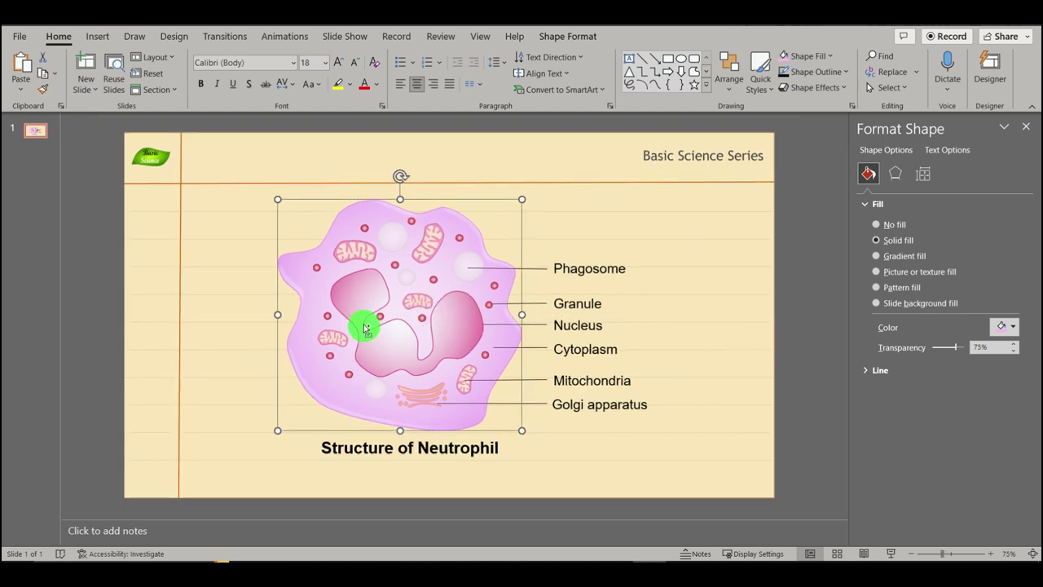
{"action": "left_click", "coordinate": [363, 291]}
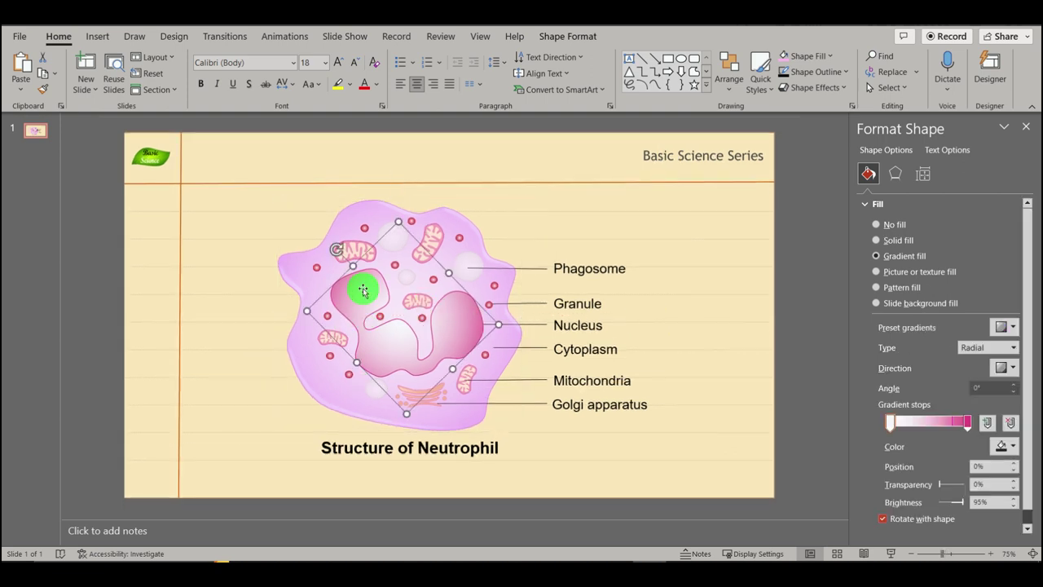
{"action": "left_click", "coordinate": [811, 56]}
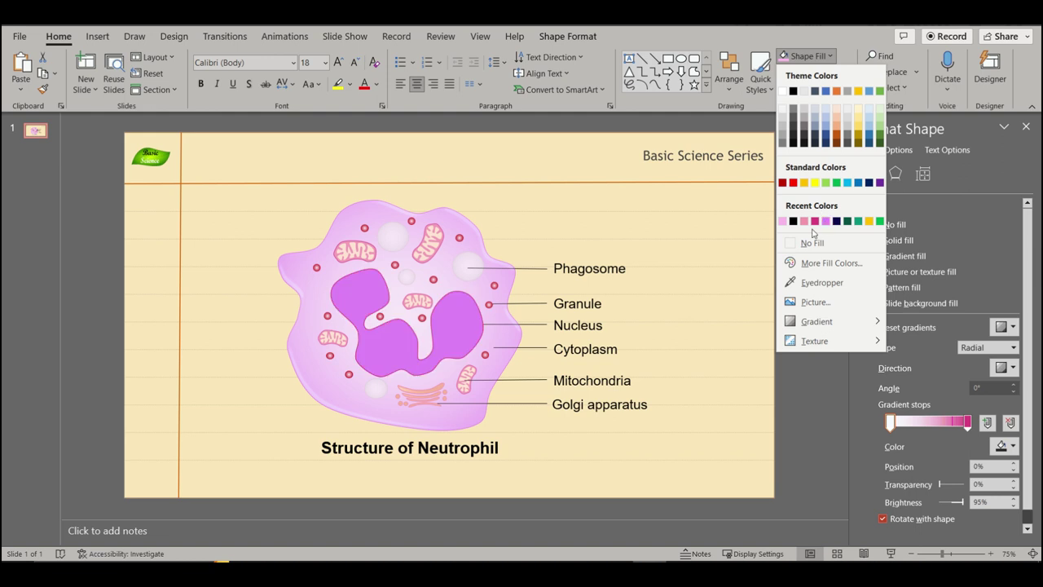
{"action": "left_click", "coordinate": [721, 280]}
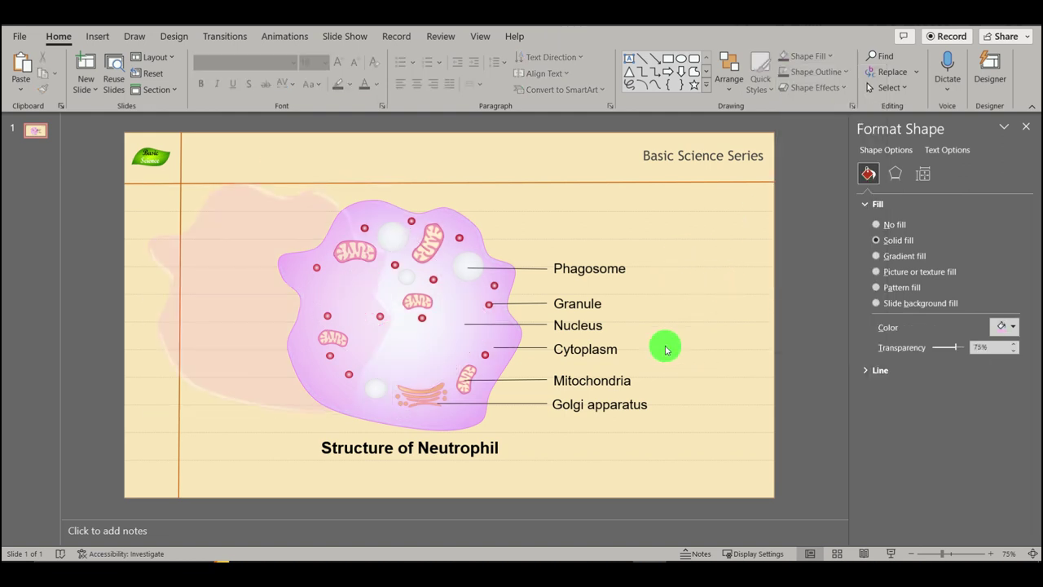
{"action": "left_click", "coordinate": [665, 349]}
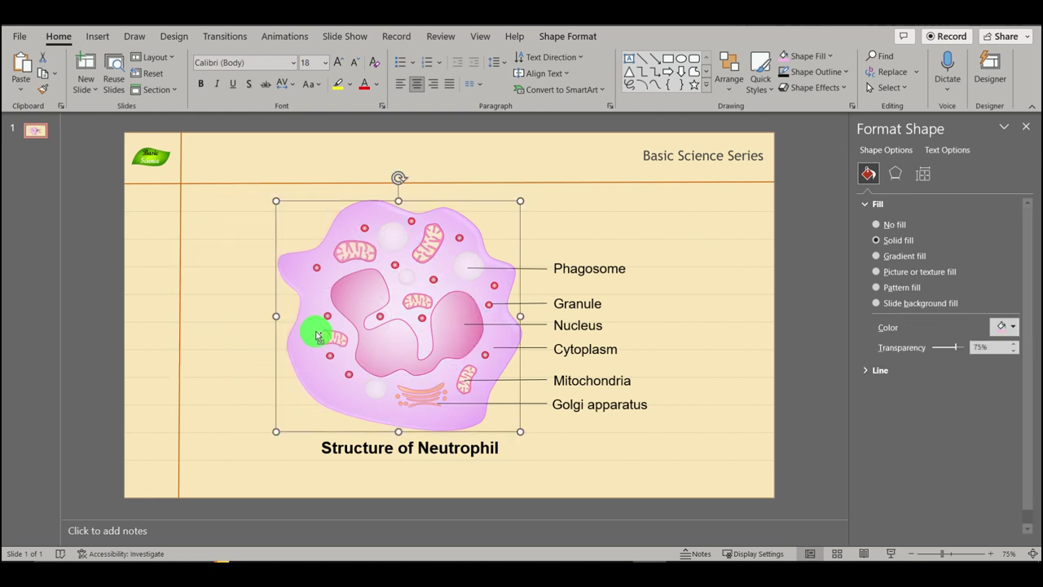
{"action": "left_click", "coordinate": [599, 356]}
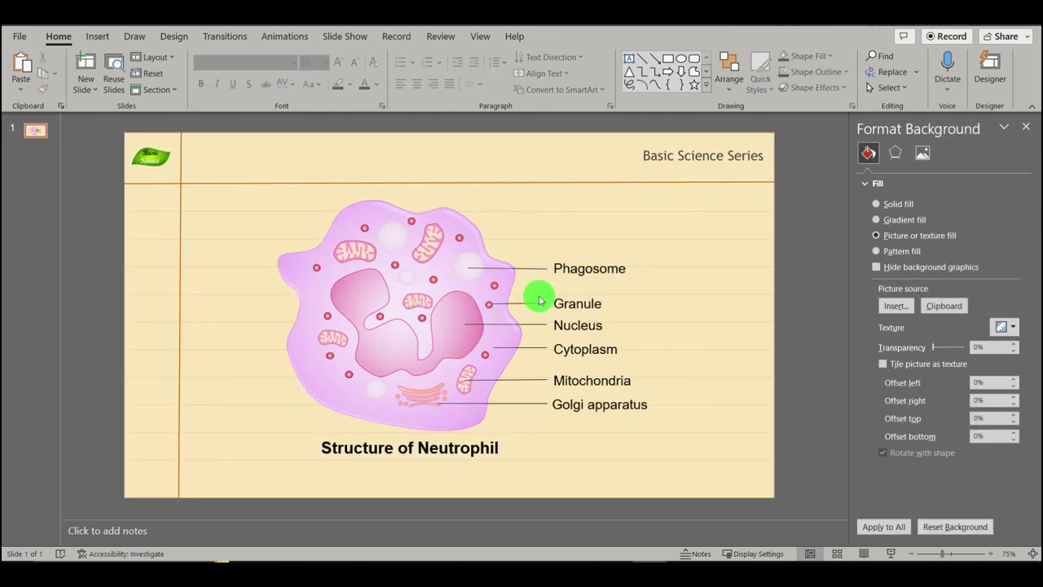
{"action": "scroll", "coordinate": [421, 368], "scroll_direction": "down", "scroll_amount": 1}
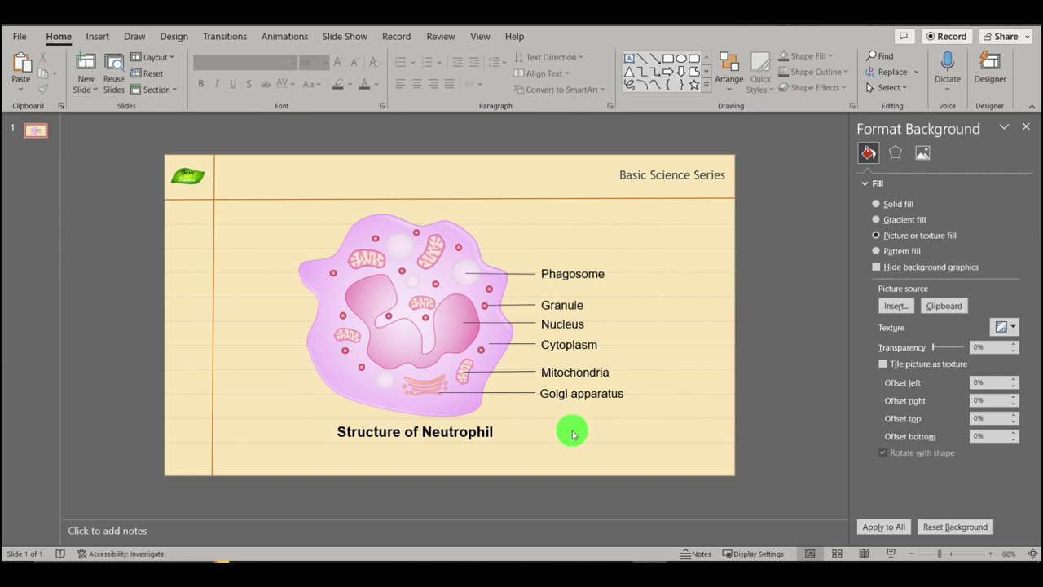
{"action": "scroll", "coordinate": [572, 433], "scroll_direction": "up", "scroll_amount": 1, "text": "ctrl"}
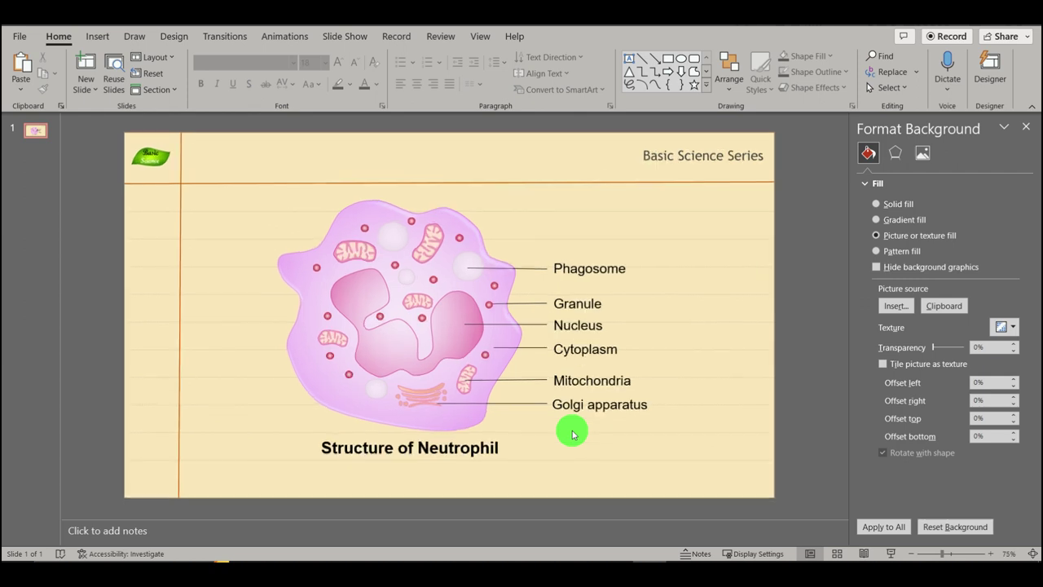